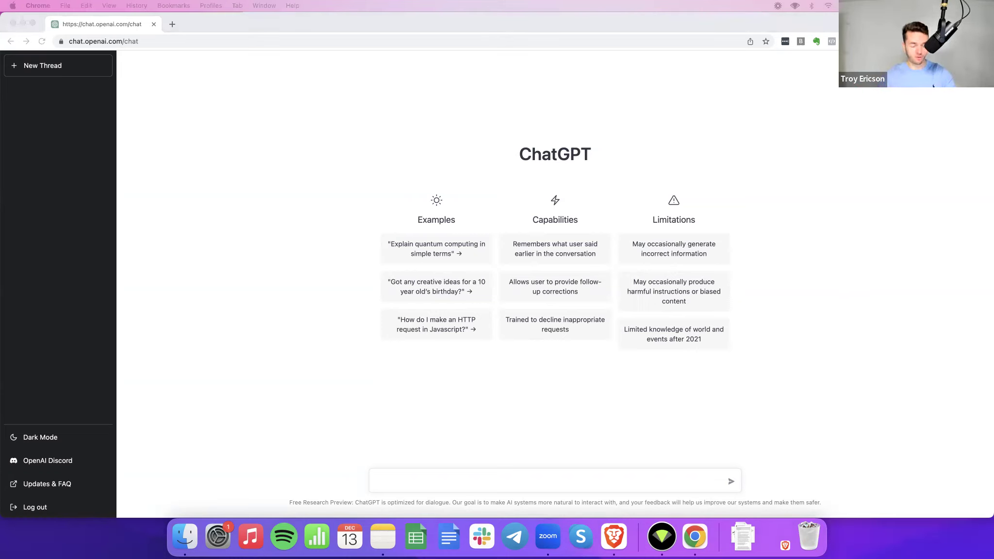
Paste and send the opening question "How are you today?" to ChatGPT
{"action": "left_click", "coordinate": [453, 478]}
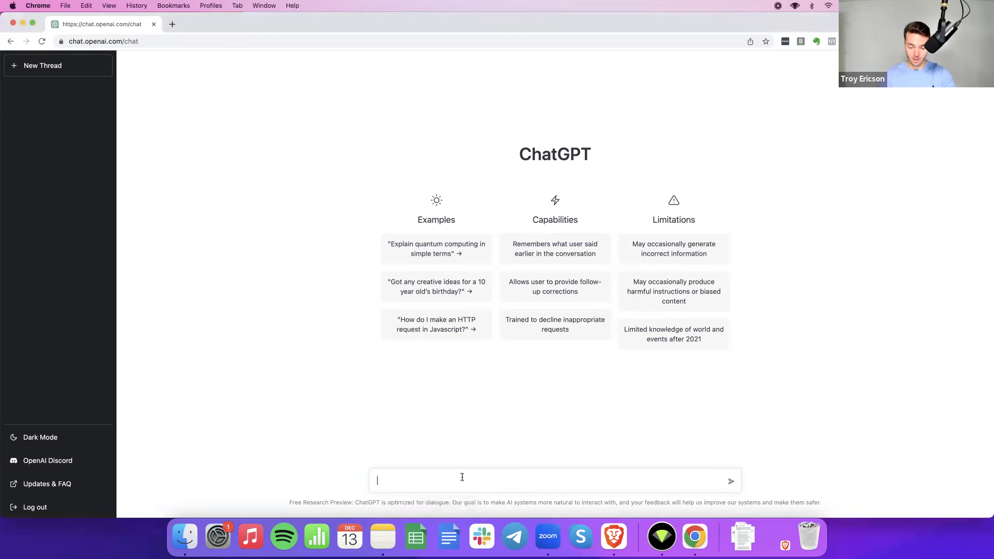
{"action": "type", "text": "How are you today?"}
{"action": "key", "text": "Return"}
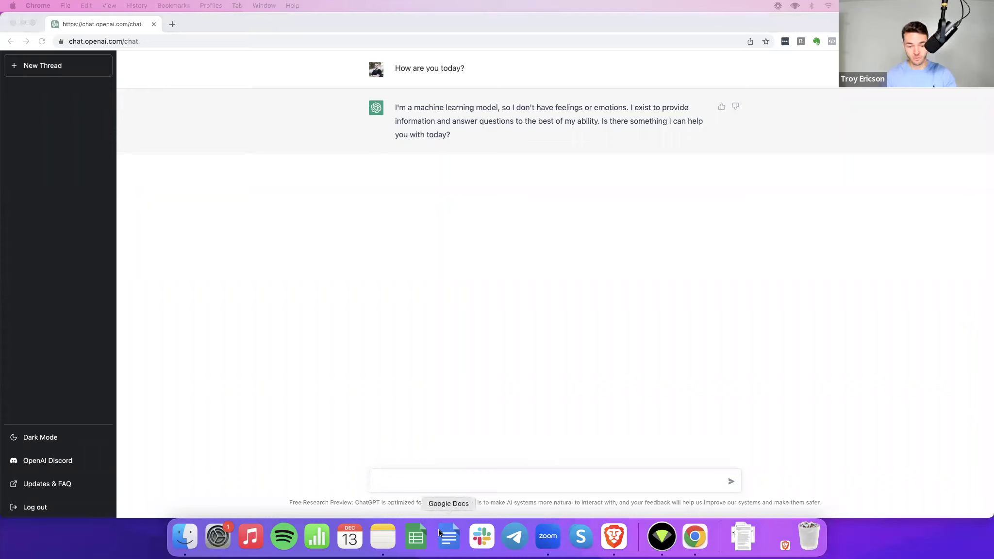
Send the follow-up question "Where are you from?" to ChatGPT
{"action": "left_click", "coordinate": [407, 478]}
{"action": "type", "text": "Where are you from?"}
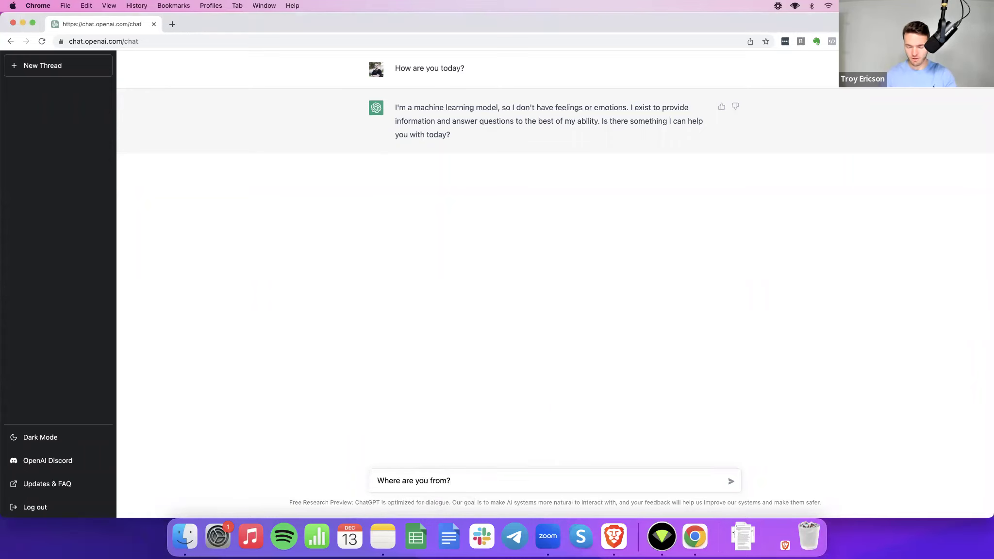
{"action": "key", "text": "Return"}
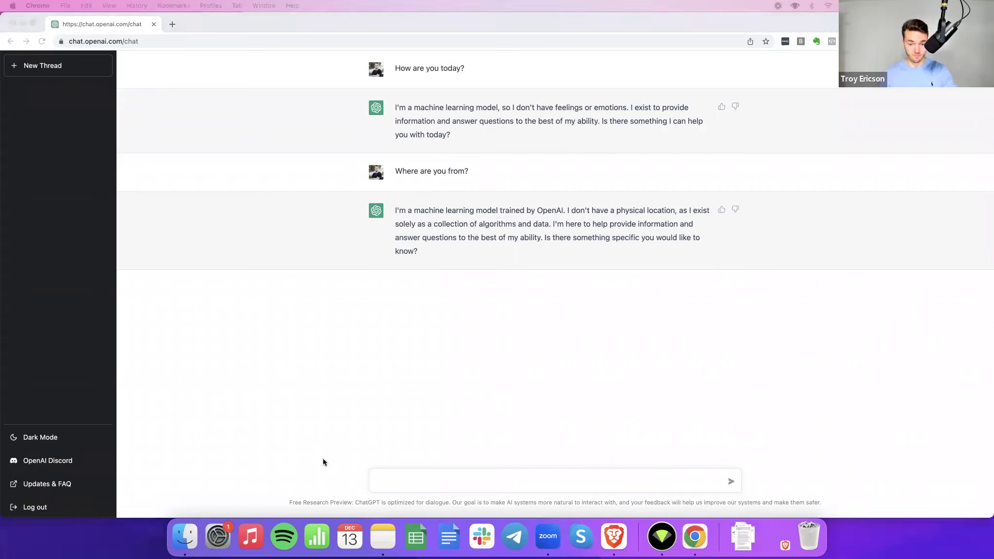
Paste and send "What do you think about copywriting?" as the third question
{"action": "left_click", "coordinate": [474, 481]}
{"action": "type", "text": "What do you think about copywriting?"}
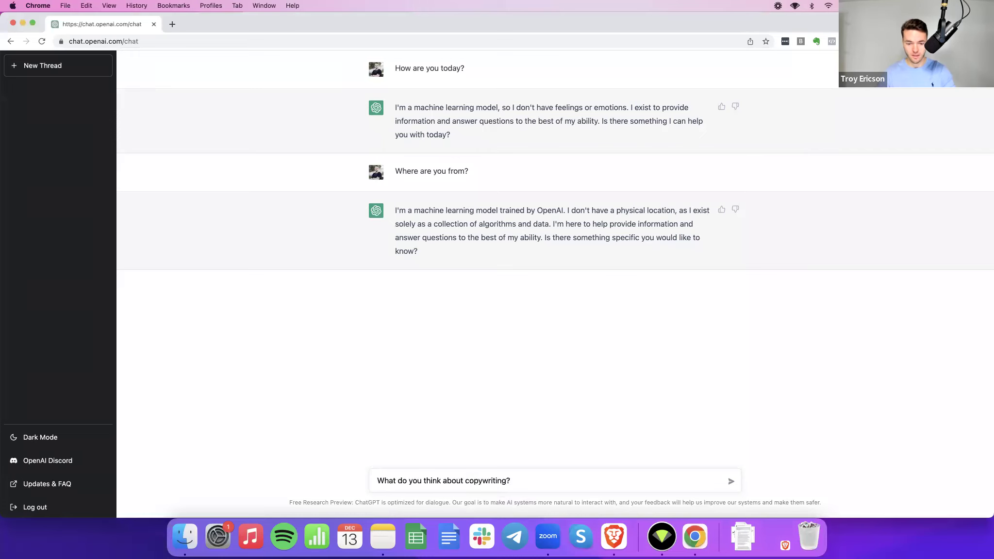
{"action": "key", "text": "Return"}
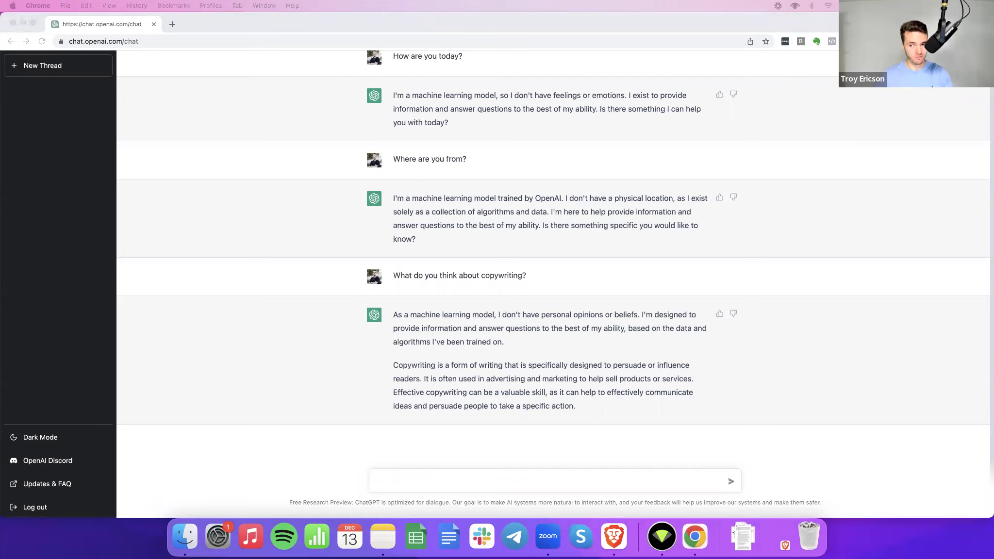
Paste and send "Will ChatGPT replace copywriters?" as the fourth question
{"action": "left_click", "coordinate": [414, 478]}
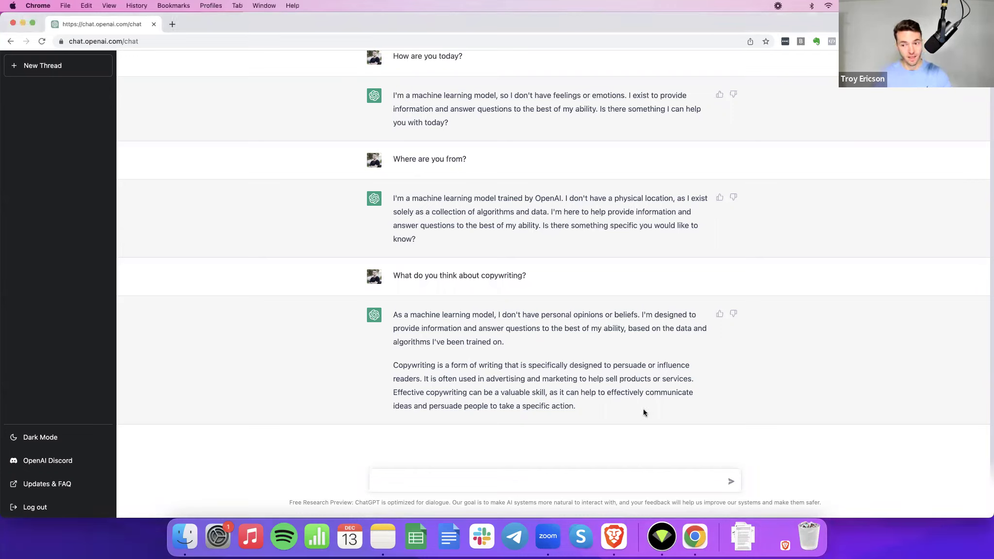
{"action": "type", "text": "Will ChatGPT replace copywriters?"}
{"action": "key", "text": "Return"}
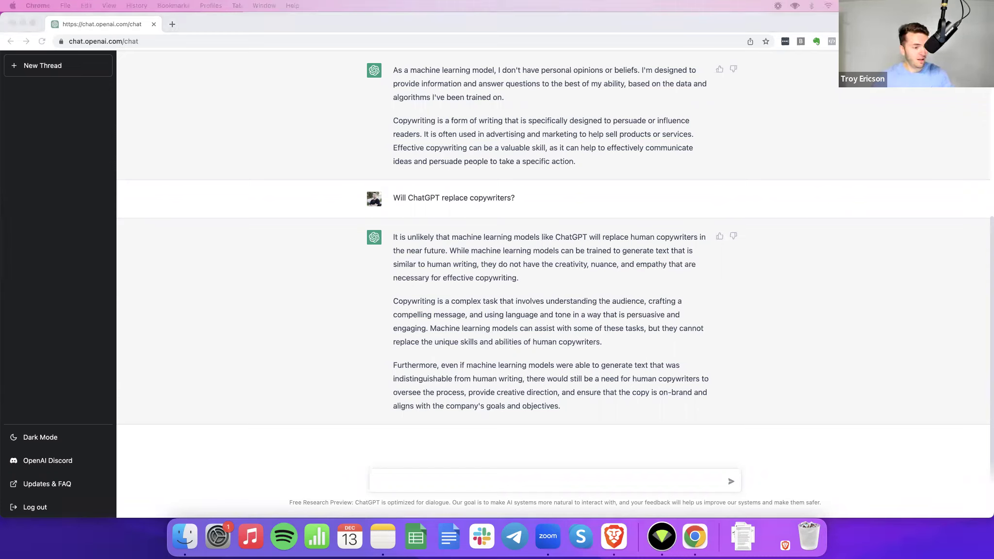
Paste and send "What are the best niches to make money in internet marketing?"
{"action": "left_click", "coordinate": [441, 484]}
{"action": "type", "text": "What are the best niches to make money in internet marketing?"}
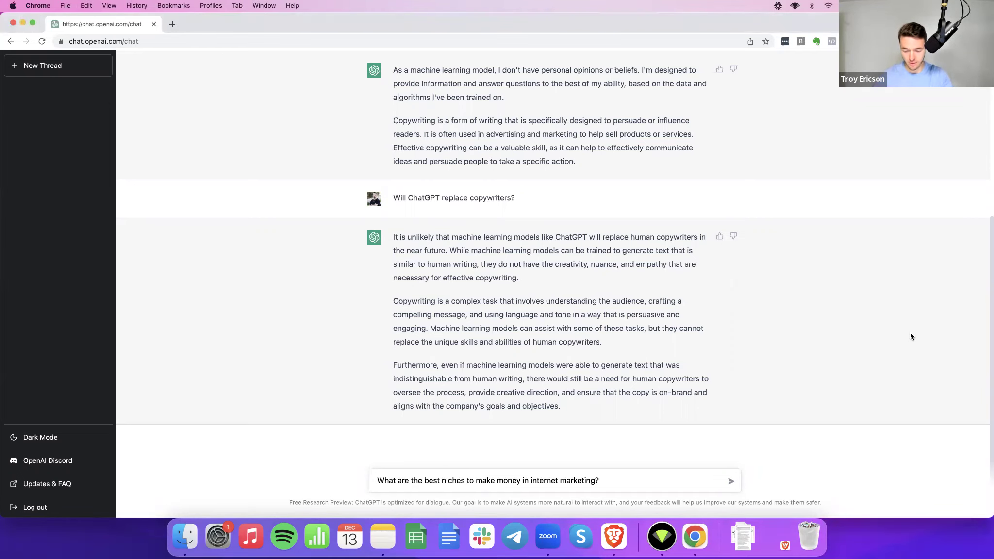
{"action": "key", "text": "Return"}
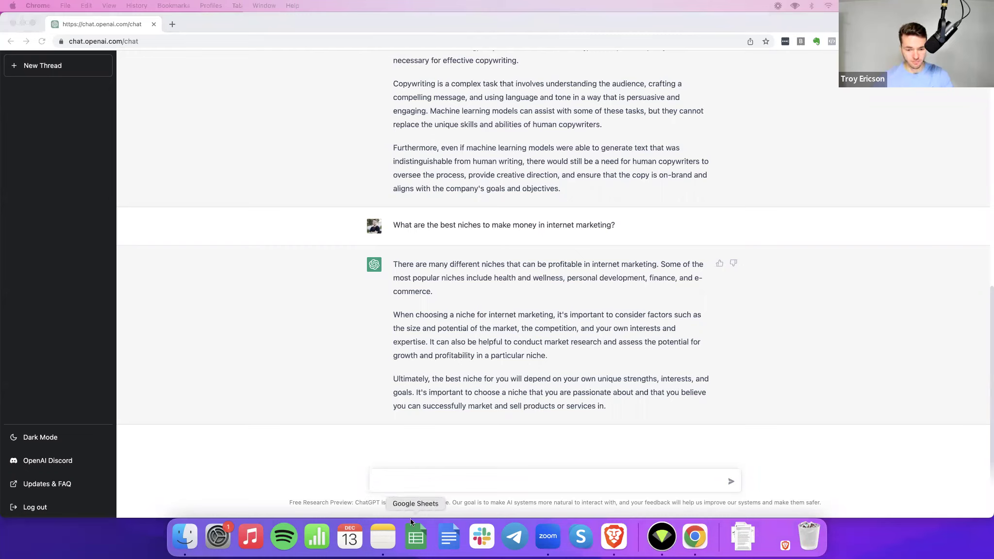
Paste and send "What is the #1 lesson for copywriters to learn?" as the sixth question
{"action": "left_click", "coordinate": [422, 481]}
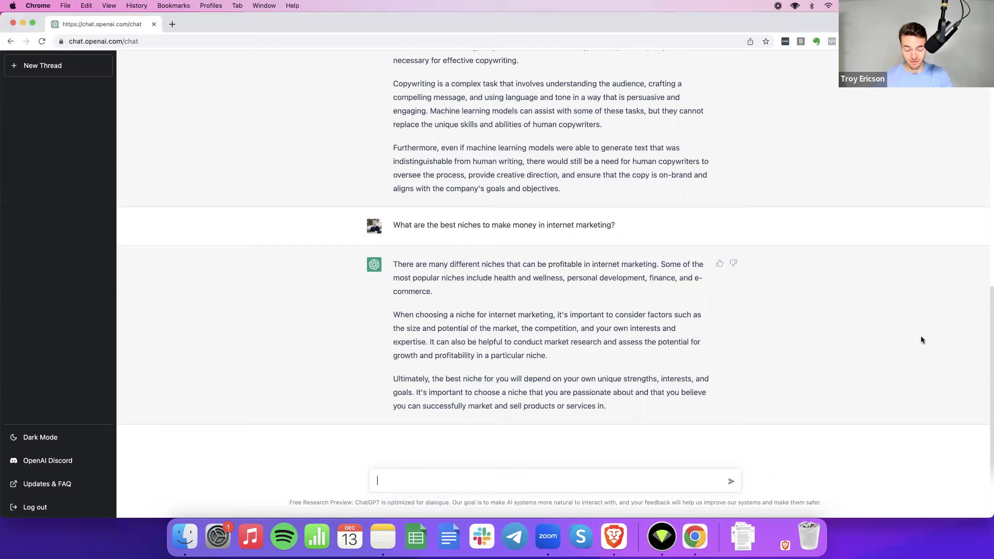
{"action": "type", "text": "What is the #1 lesson for copywriters to learn?"}
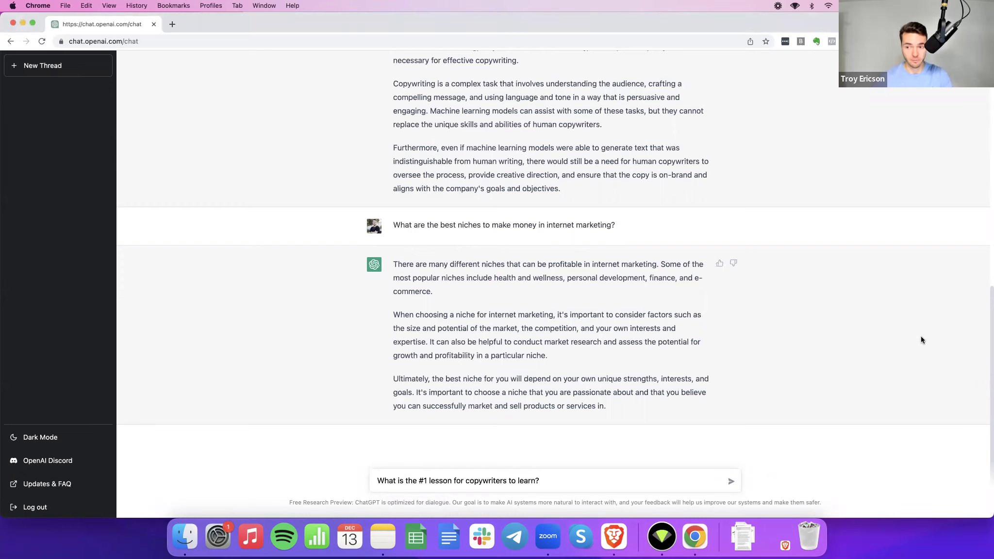
{"action": "key", "text": "Return"}
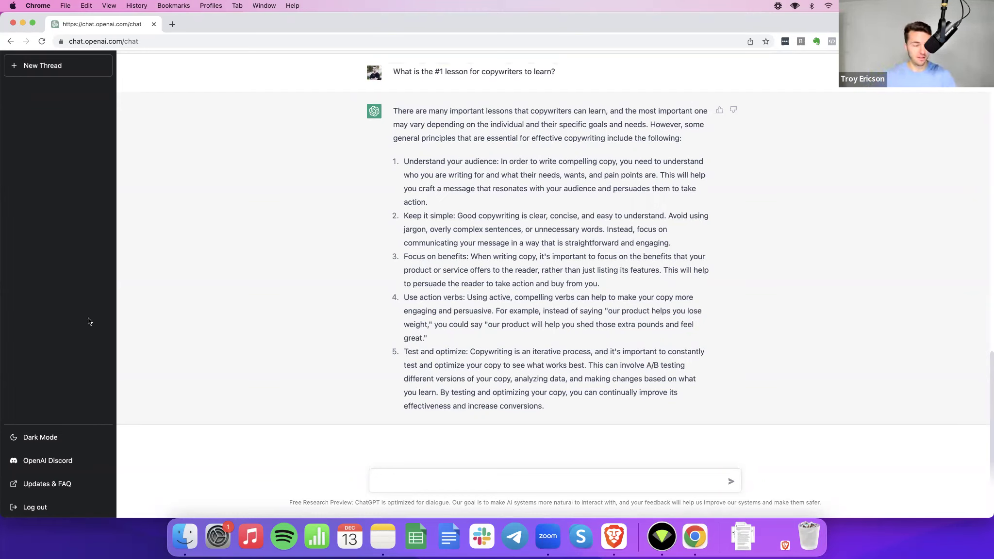
{"action": "key", "text": "super+Tab"}
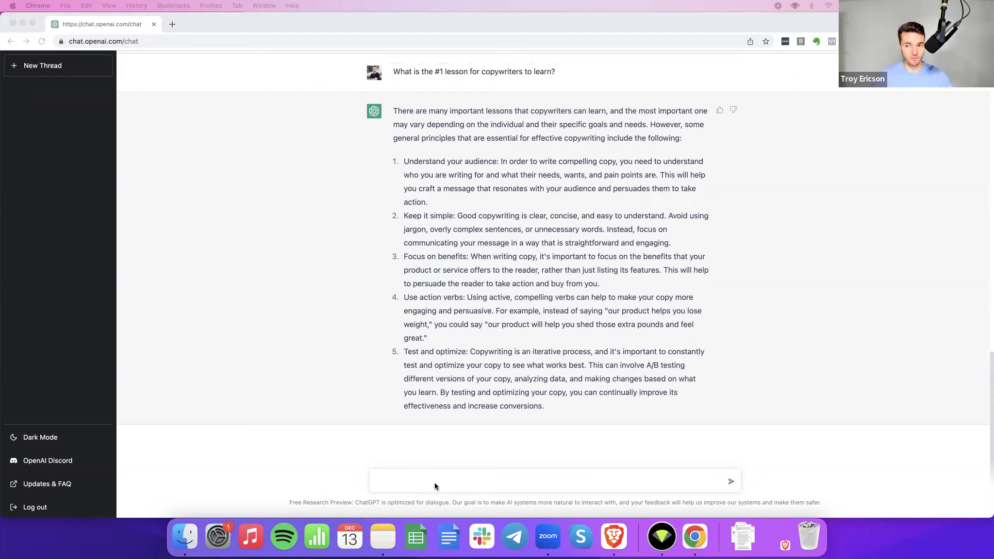
Paste and send "Who is the best copywriter in the world & why?"
{"action": "left_click", "coordinate": [459, 480]}
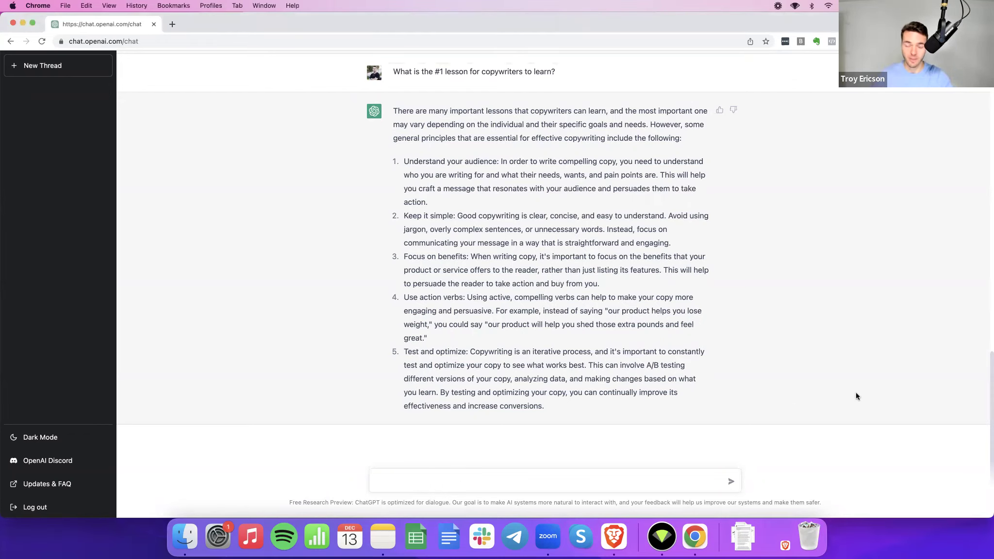
{"action": "type", "text": "Who is the best copywriter in the world & why?"}
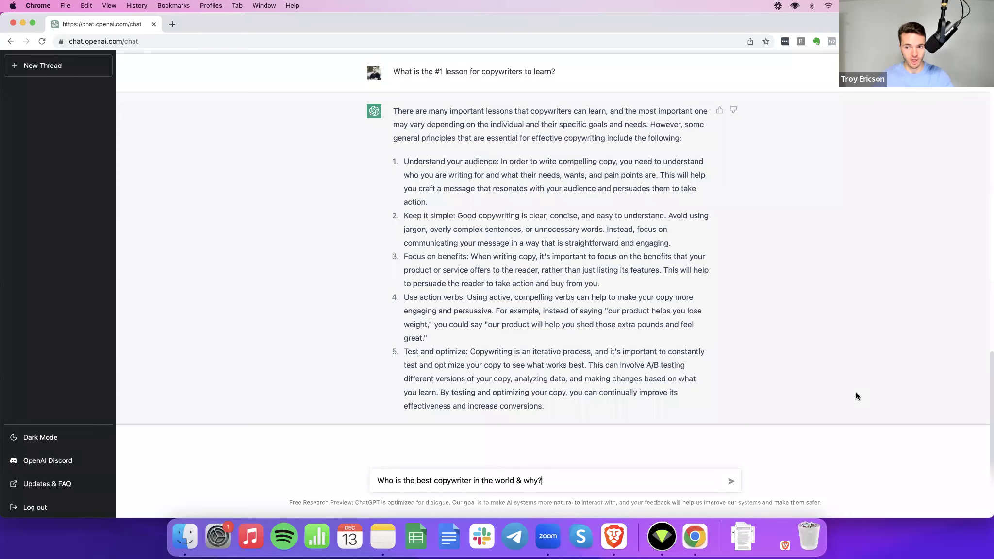
{"action": "key", "text": "Return"}
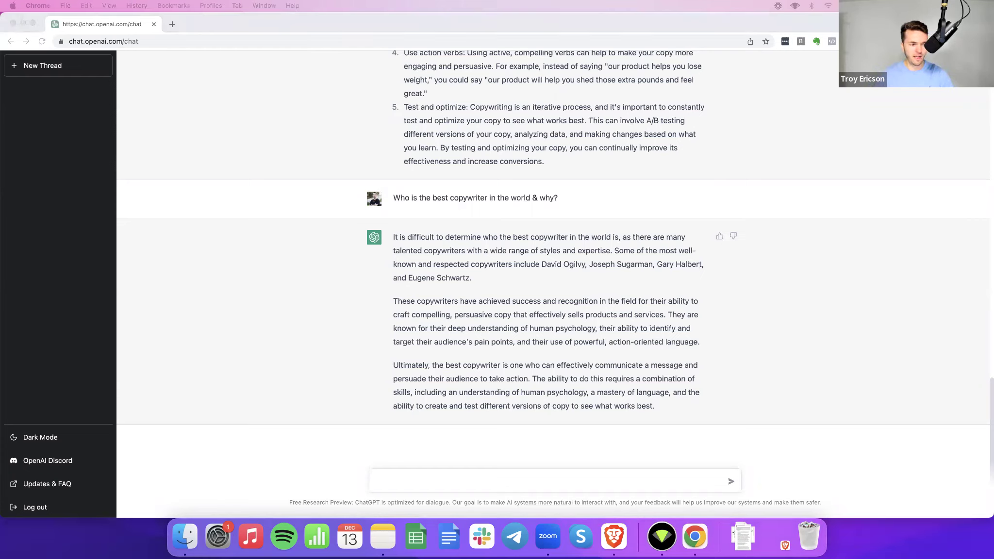
Paste and send "What is ChatGPT's biggest accomplishment so far?" as the eighth question
{"action": "left_click", "coordinate": [418, 483]}
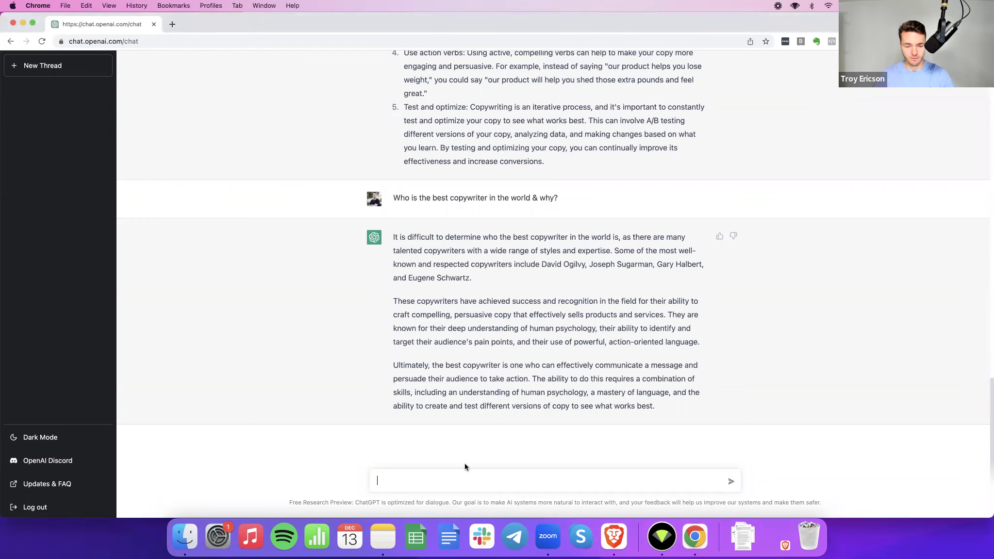
{"action": "type", "text": "What is ChatGPT’s biggest accomplishment so far?"}
{"action": "key", "text": "Return"}
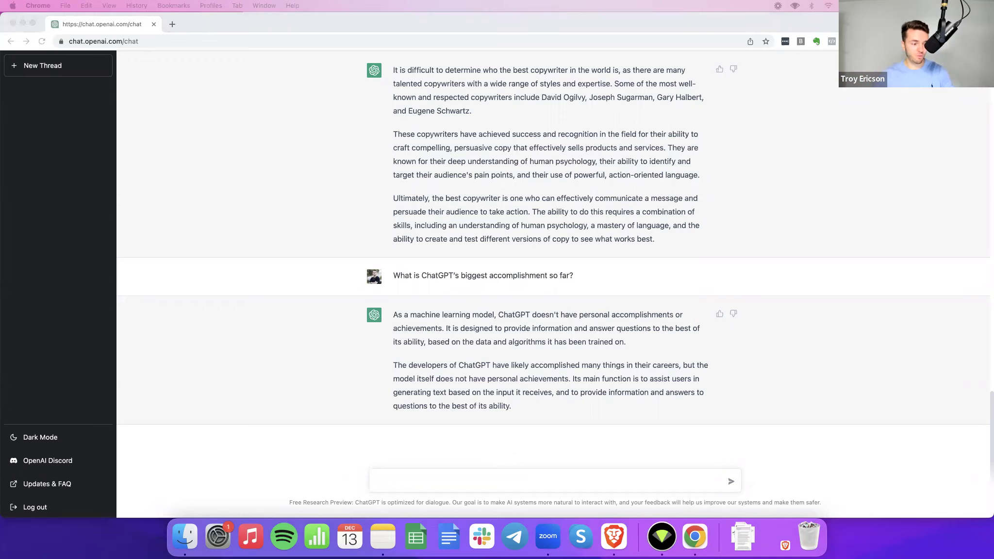
Paste and send "What would you say to someone who's considering using ChatGPT?"
{"action": "left_click", "coordinate": [417, 480]}
{"action": "type", "text": "What would you say to someone who’s considering using ChatGPT?"}
{"action": "key", "text": "Return"}
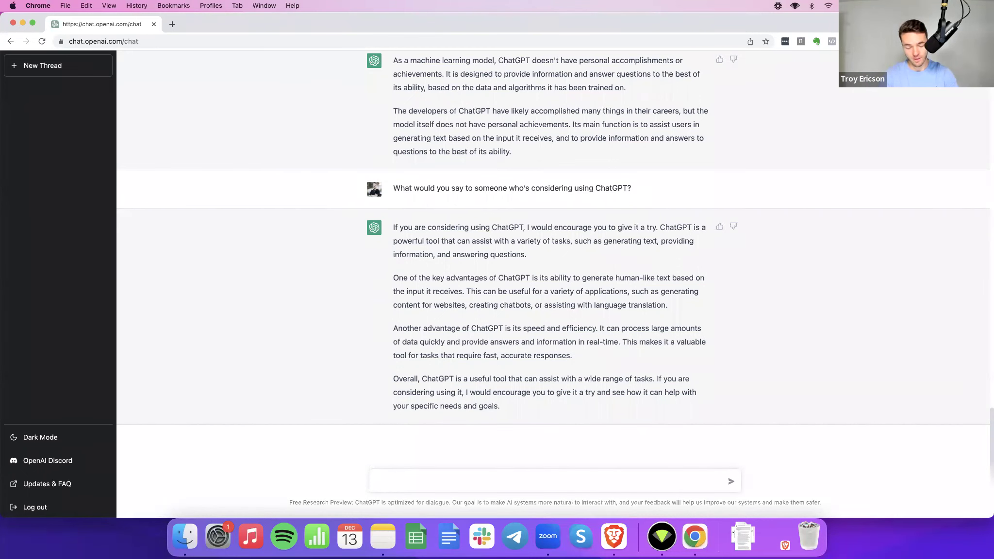
Send "Thank you ChatGPT for your time today, have a wonderful day!" to close the chat
{"action": "type", "text": "Thank you Ch"}
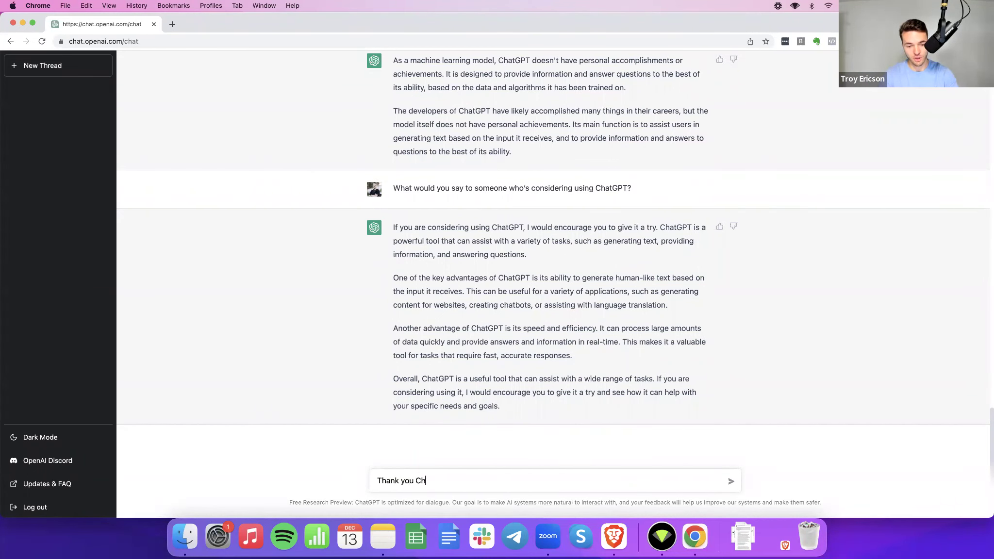
{"action": "type", "text": "atGPT fo"}
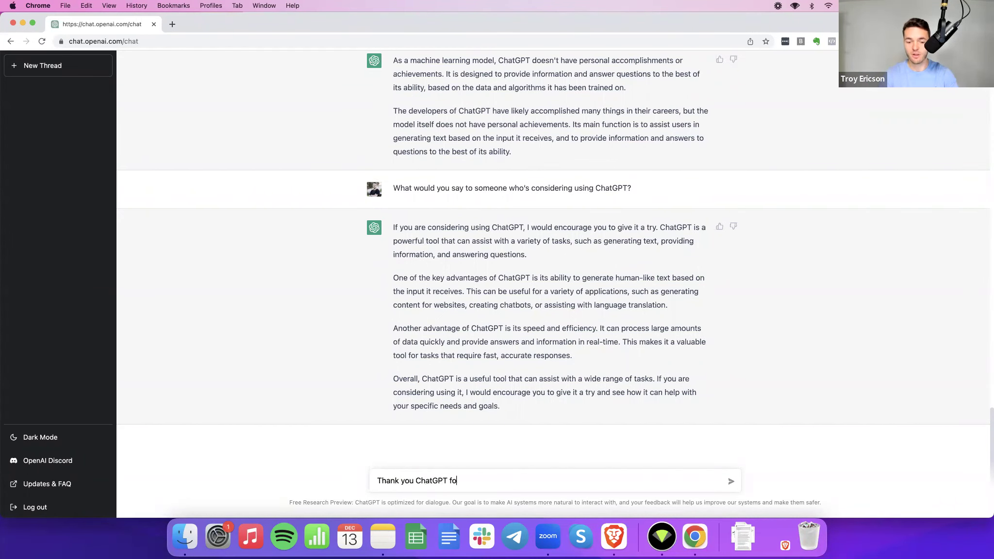
{"action": "type", "text": "r your time today, have a wonderful"}
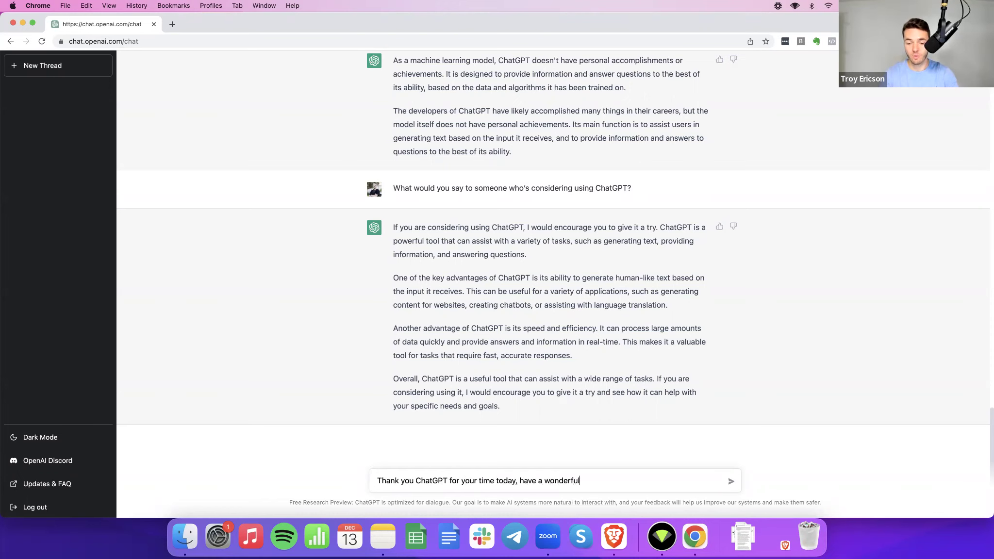
{"action": "type", "text": " day!"}
{"action": "key", "text": "Return"}
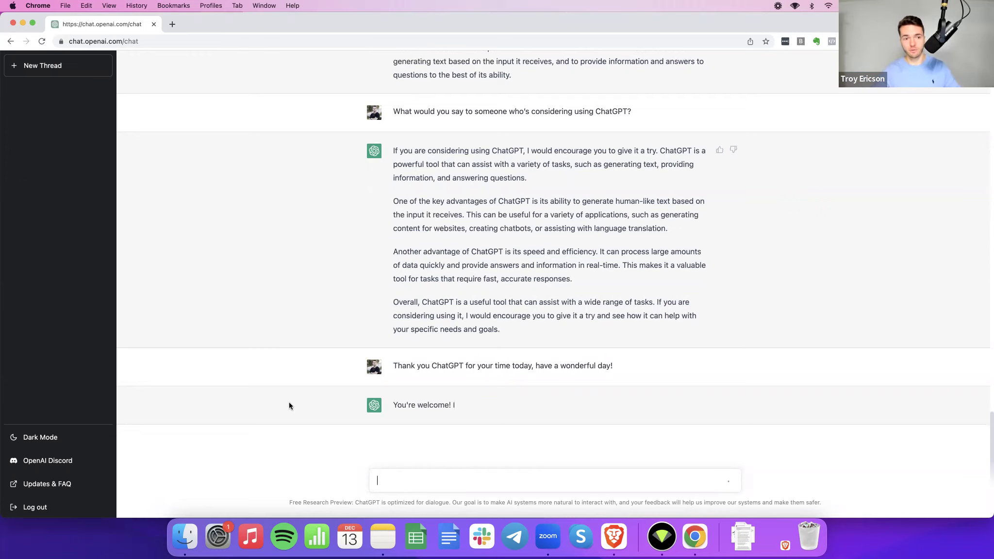
Load copywriting.org in a new browser tab
{"action": "left_click", "coordinate": [177, 25]}
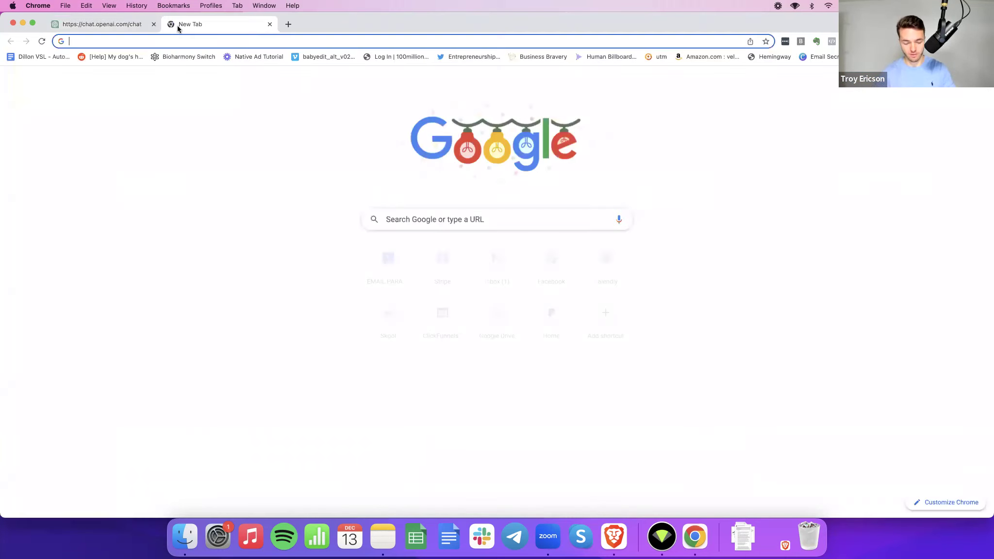
{"action": "type", "text": "copywriting.org"}
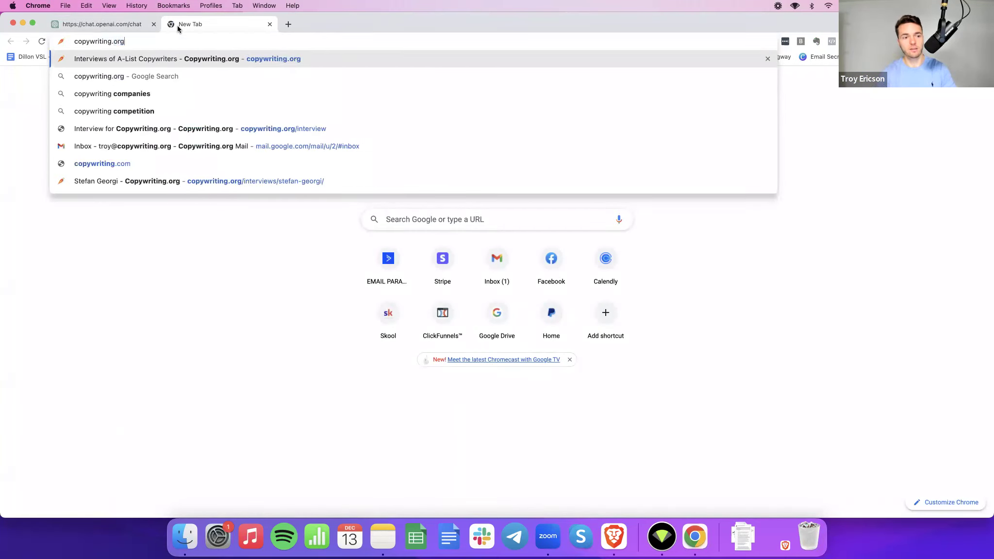
{"action": "key", "text": "Return"}
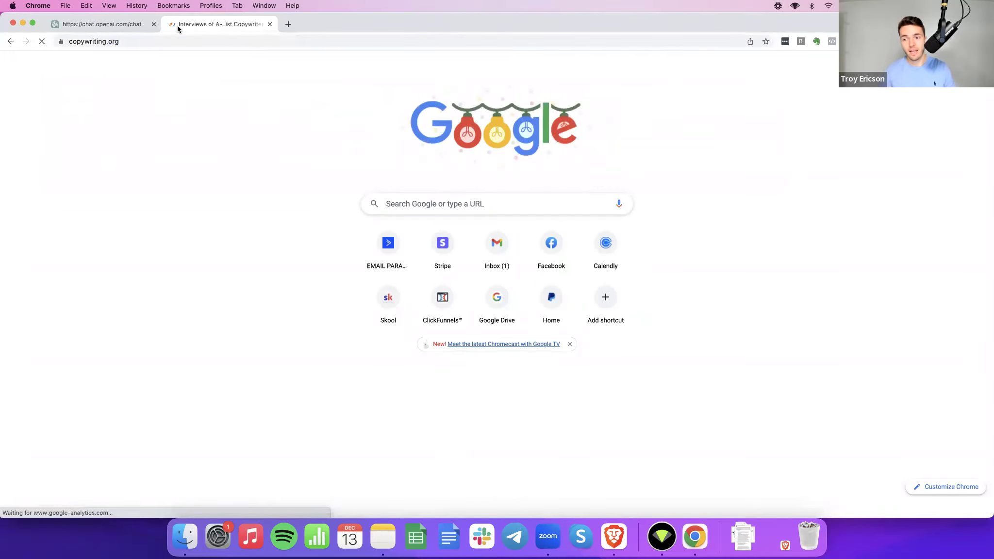
Scroll through the featured copywriter interviews to the footer, then go back to the ChatGPT tab
{"action": "scroll", "coordinate": [301, 333], "scroll_direction": "down", "scroll_amount": 10}
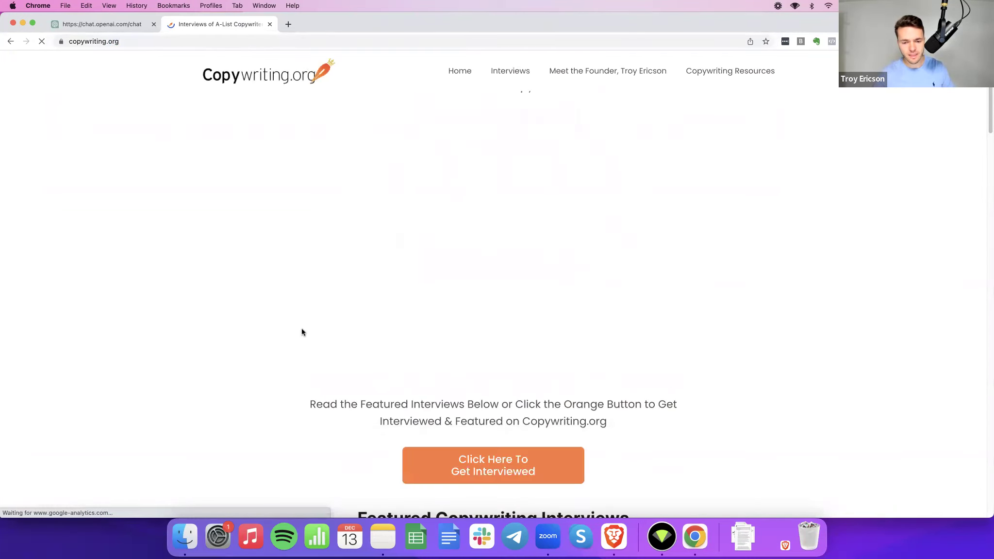
{"action": "scroll", "coordinate": [353, 311], "scroll_direction": "down", "scroll_amount": 8}
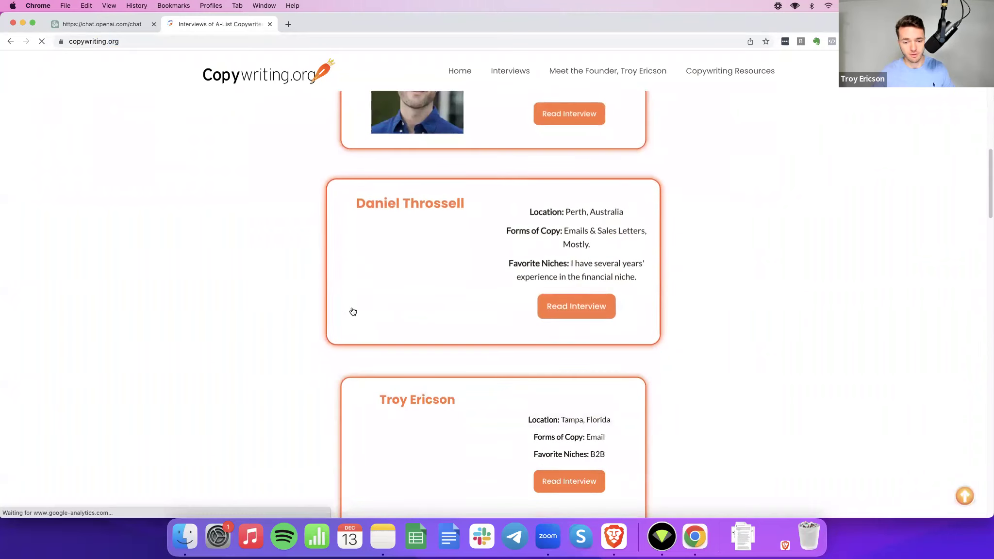
{"action": "scroll", "coordinate": [353, 311], "scroll_direction": "down", "scroll_amount": 10}
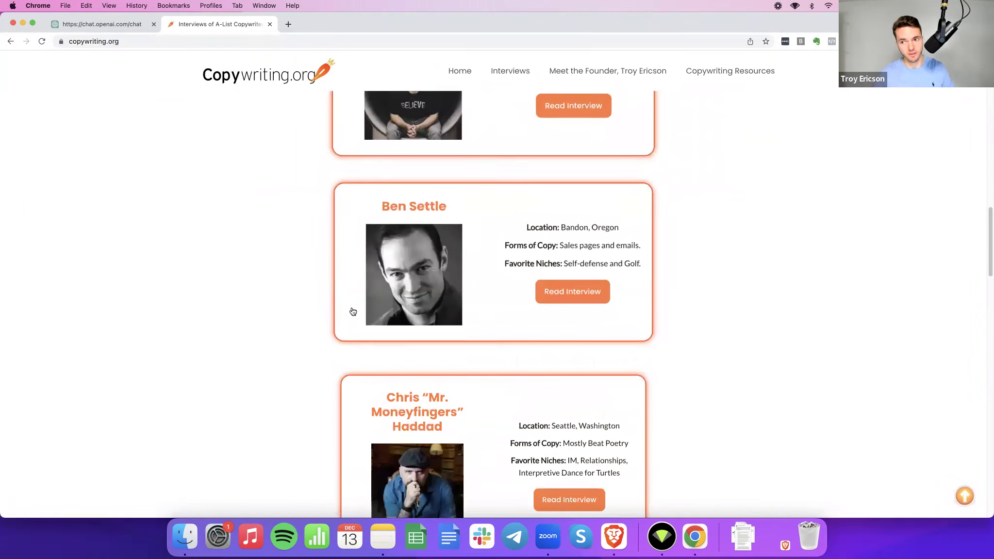
{"action": "scroll", "coordinate": [353, 311], "scroll_direction": "down", "scroll_amount": 10}
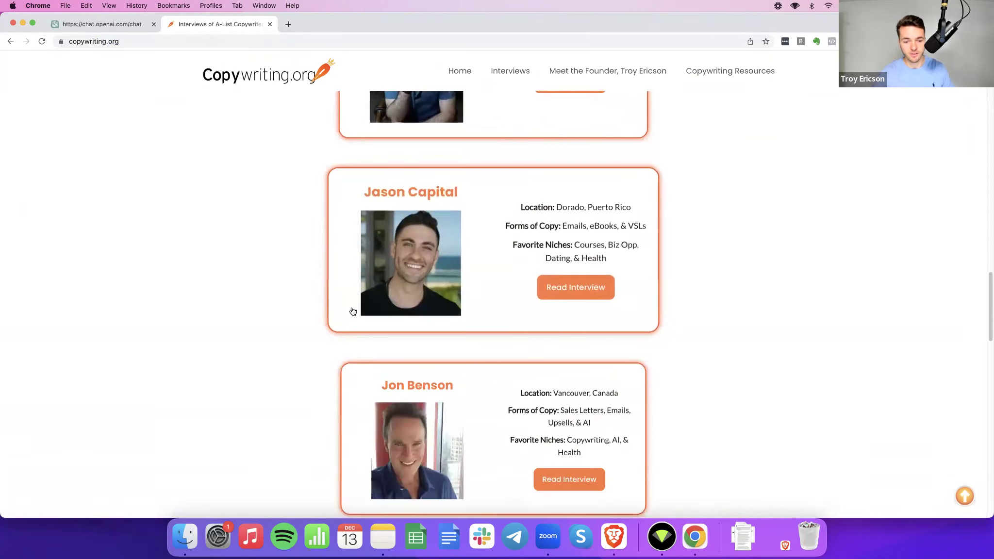
{"action": "scroll", "coordinate": [353, 311], "scroll_direction": "down", "scroll_amount": 8}
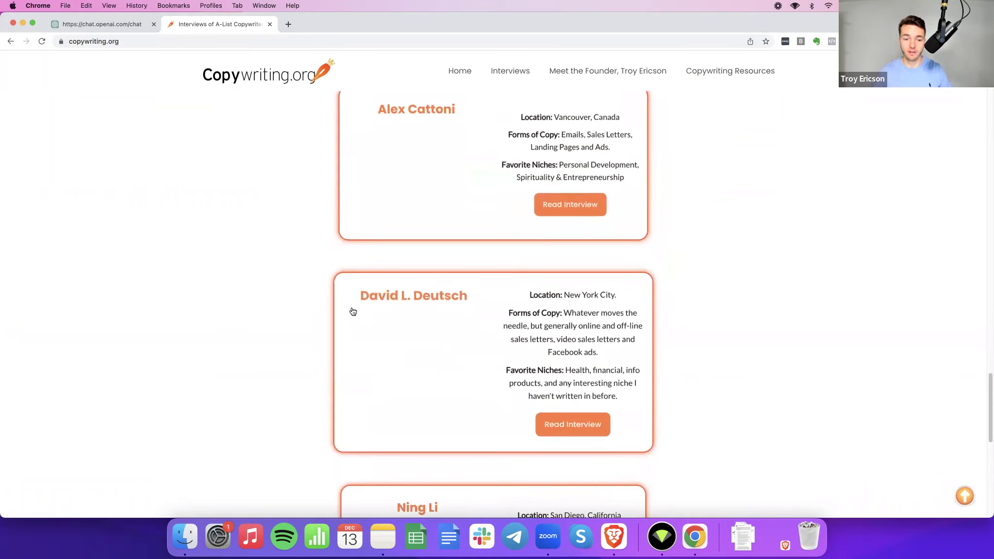
{"action": "scroll", "coordinate": [353, 311], "scroll_direction": "down", "scroll_amount": 8}
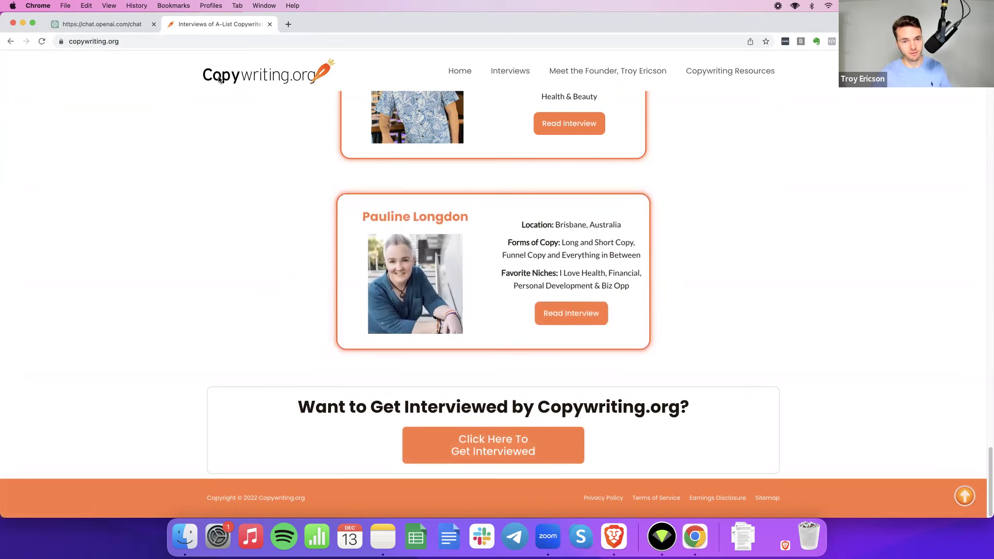
{"action": "left_click", "coordinate": [114, 23]}
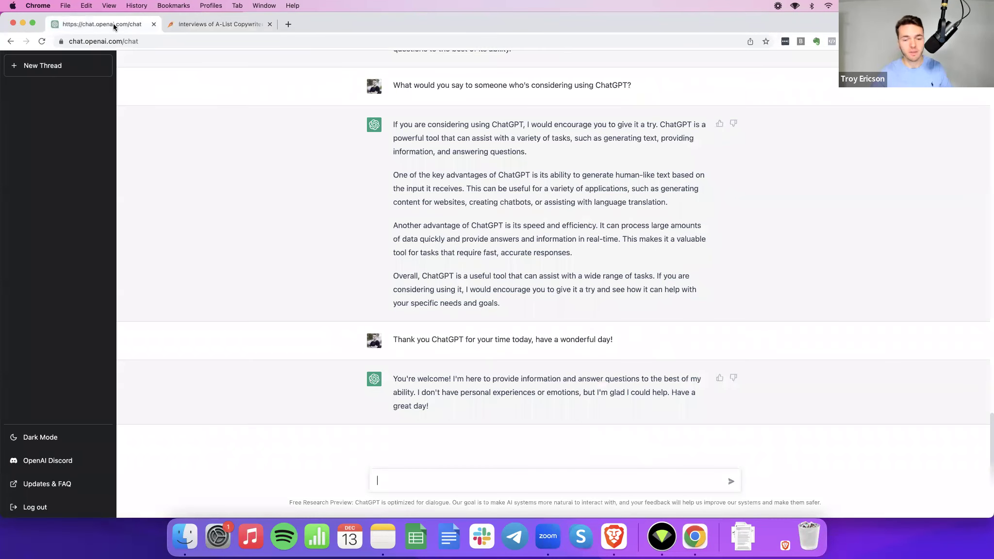